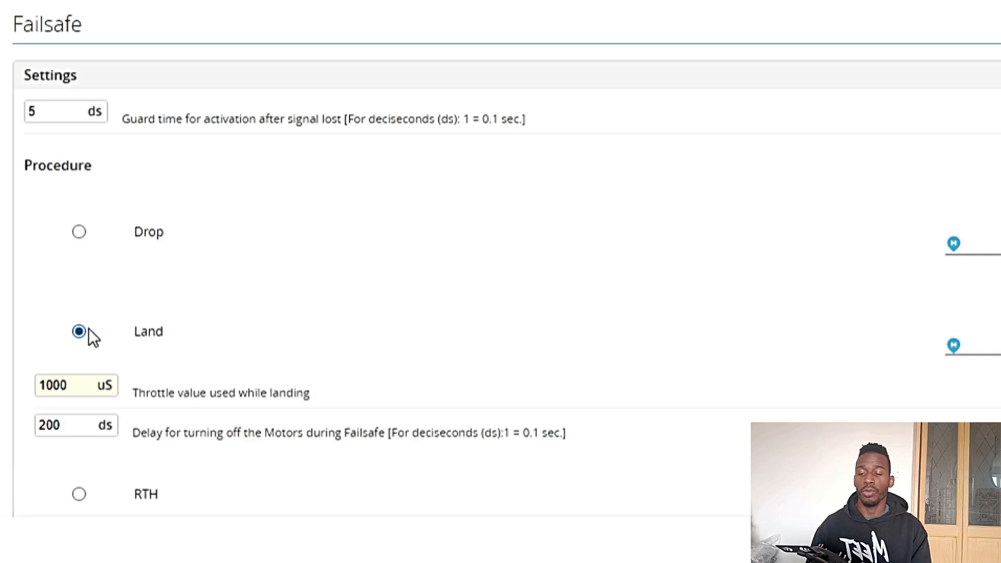
# Select RTH as the failsafe procedure, and then switch it to Do nothing
pyautogui.scroll(-1, 201, 299)
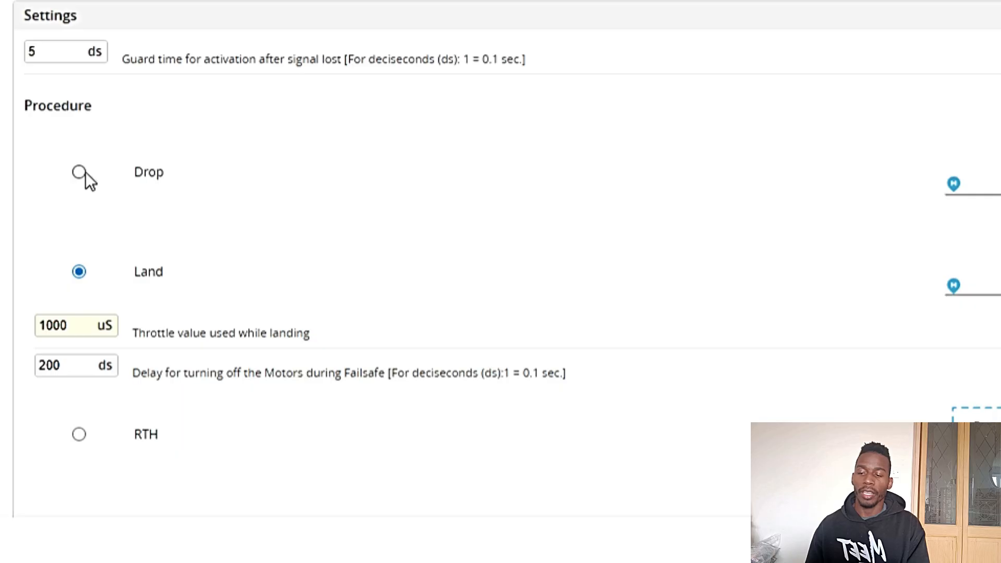
pyautogui.scroll(-3, 118, 252)
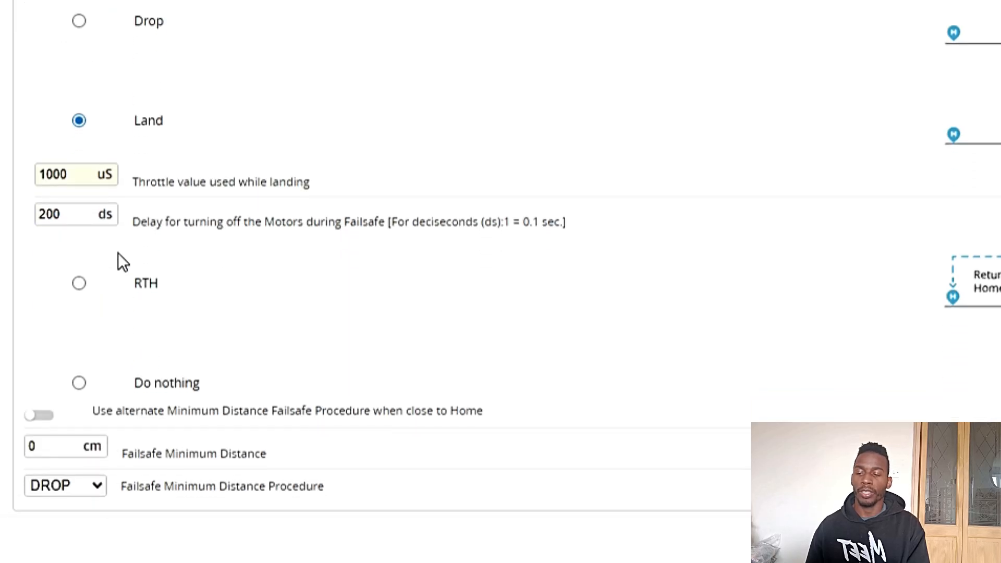
pyautogui.scroll(-1, 118, 259)
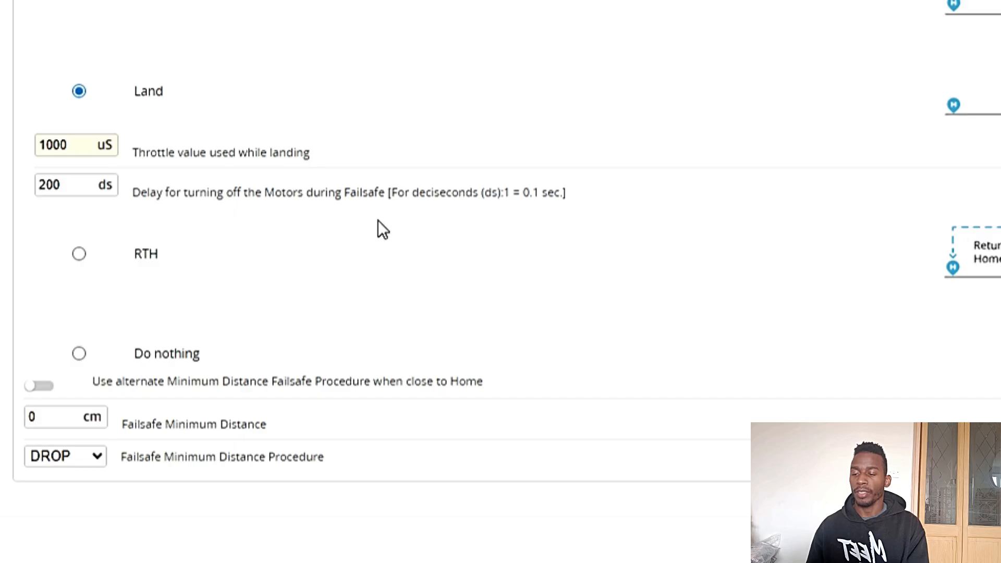
pyautogui.click(79, 255)
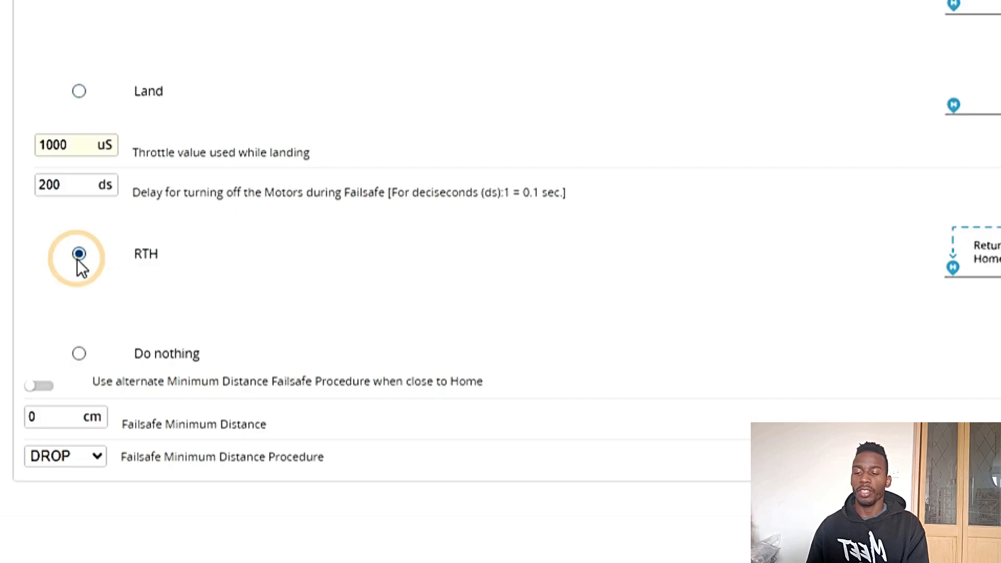
pyautogui.click(85, 353)
pyautogui.scroll(2, 192, 276)
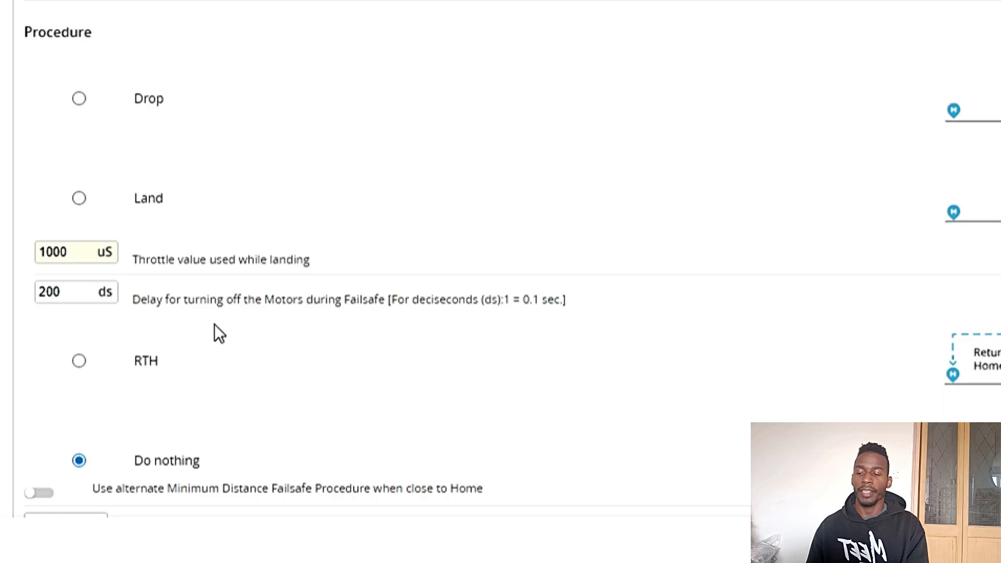
pyautogui.scroll(-2, 214, 323)
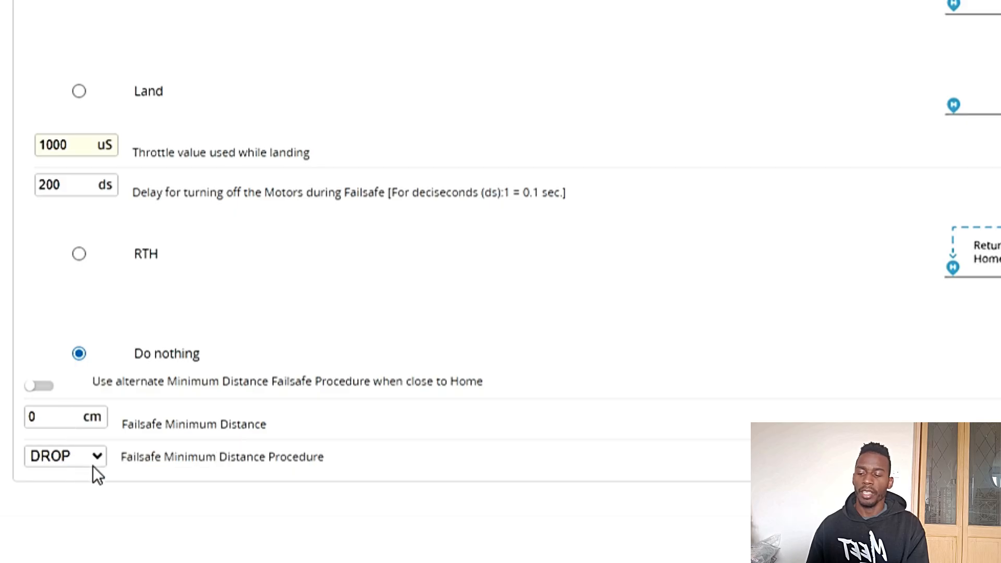
# View the Failsafe Minimum Distance Procedure options without changing them, and set the failsafe procedure to Land
pyautogui.click(98, 459)
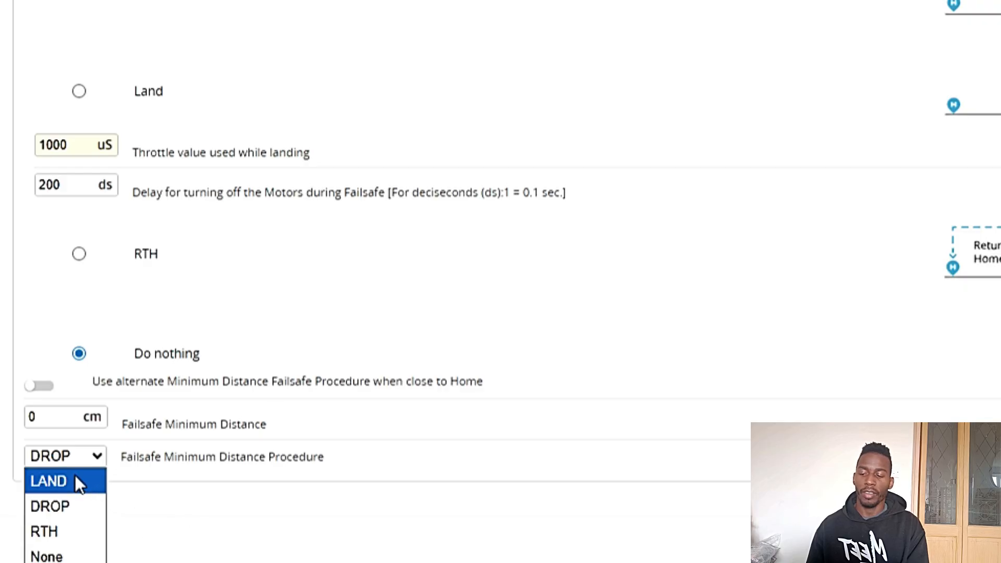
pyautogui.click(198, 513)
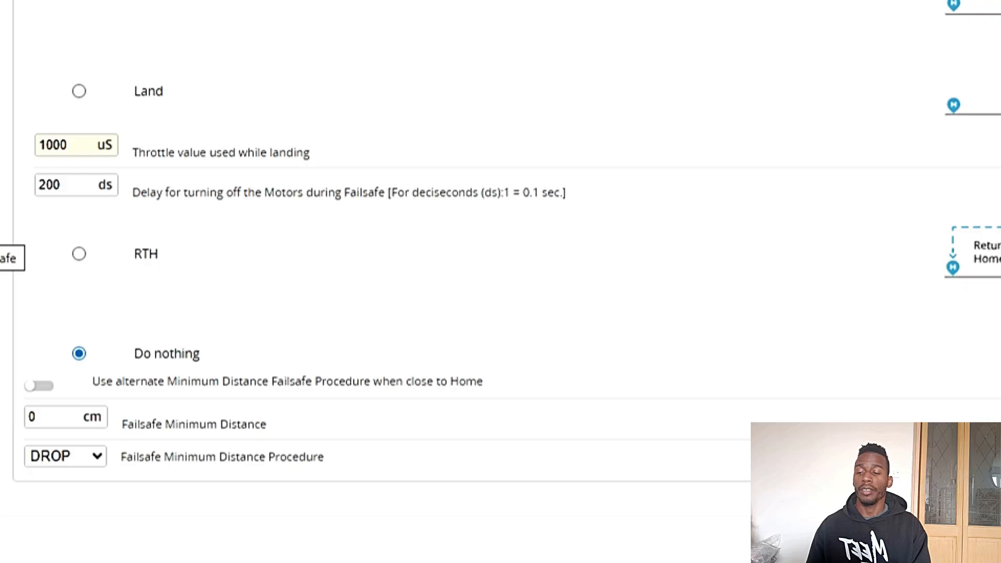
pyautogui.click(79, 93)
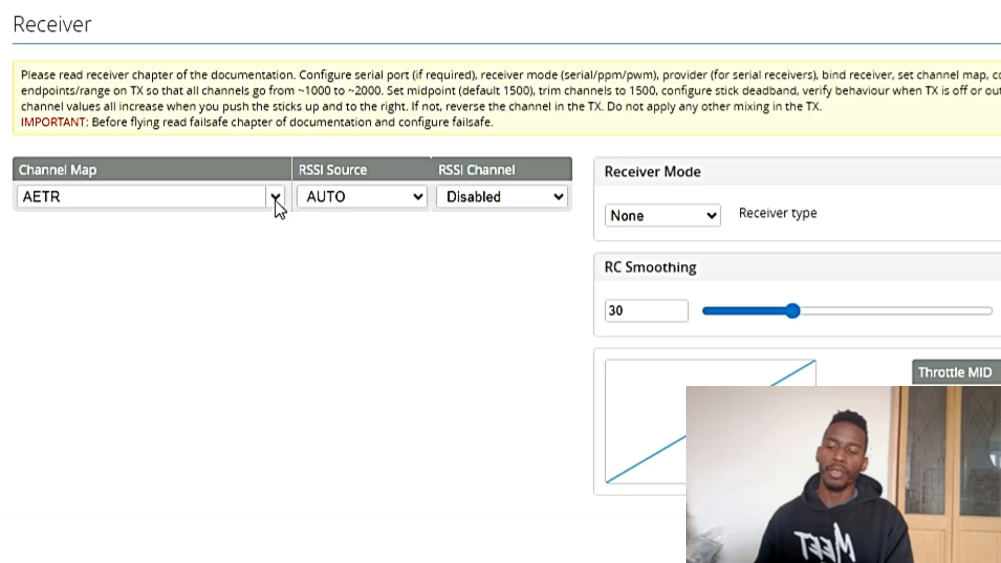
# On the Receiver page, choose the Default channel map and set the receiver type to SERIAL
pyautogui.click(274, 198)
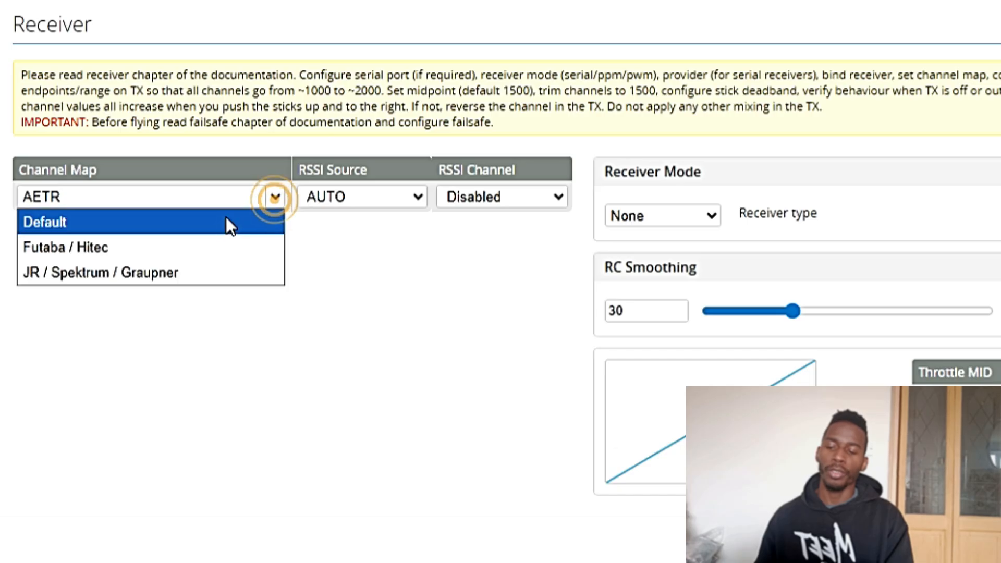
pyautogui.click(205, 221)
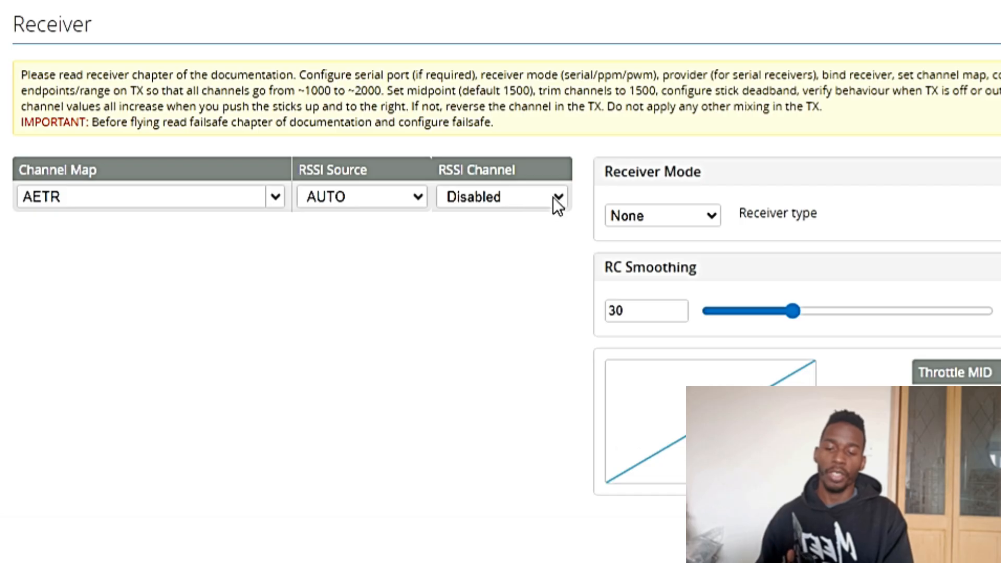
pyautogui.click(693, 217)
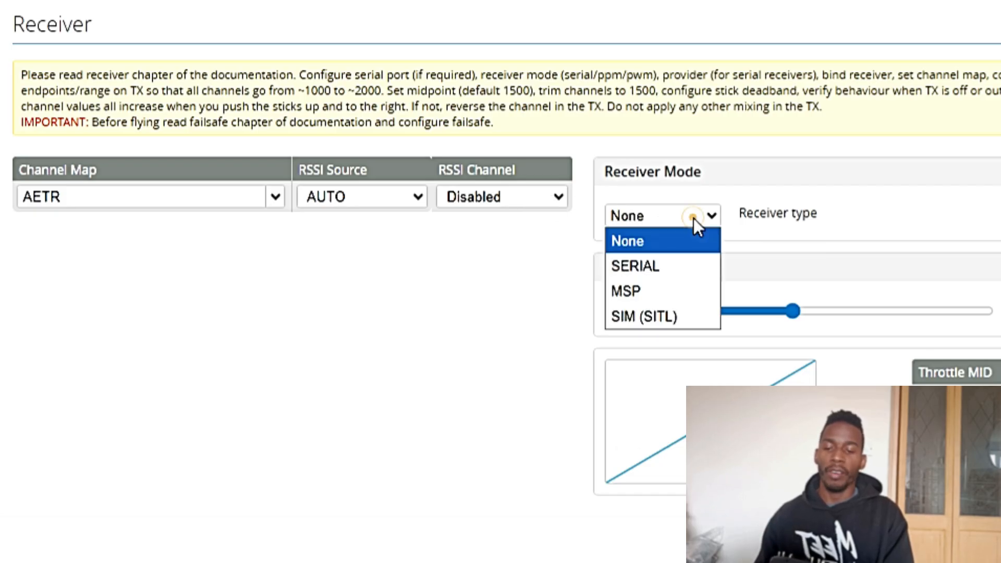
pyautogui.click(649, 267)
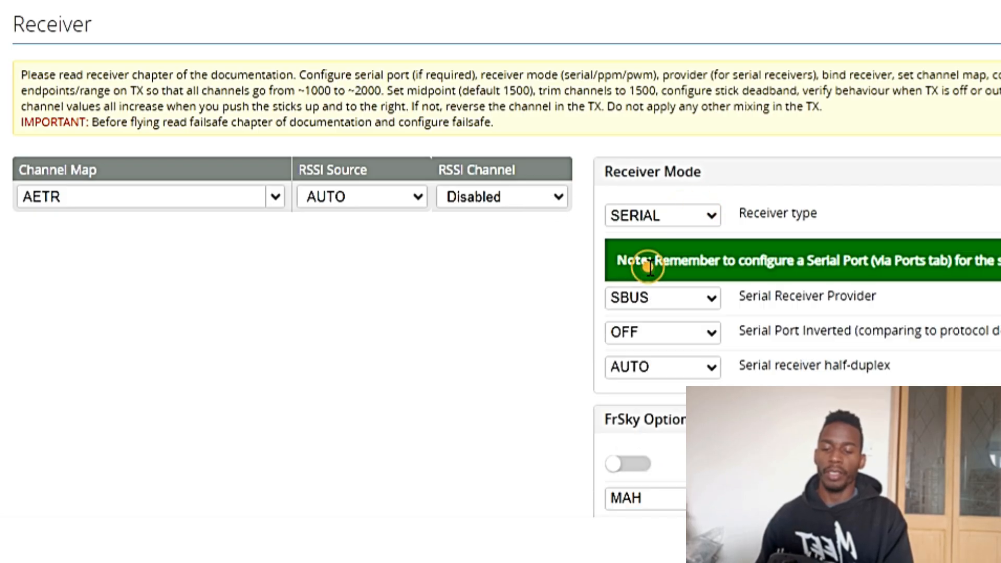
# Set the Serial Receiver Provider to CRSF and Serial Port Inverted to ON
pyautogui.click(699, 299)
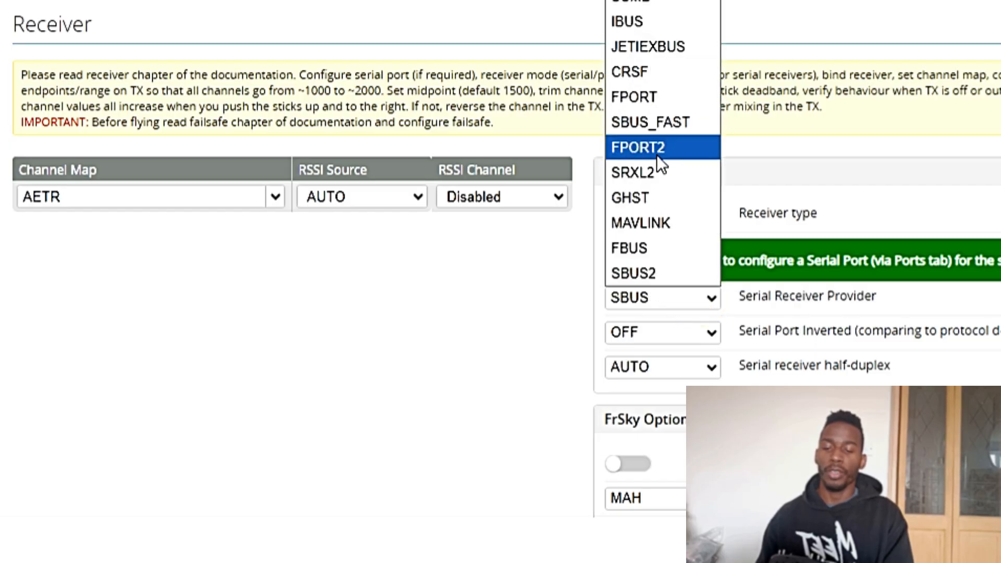
pyautogui.click(658, 74)
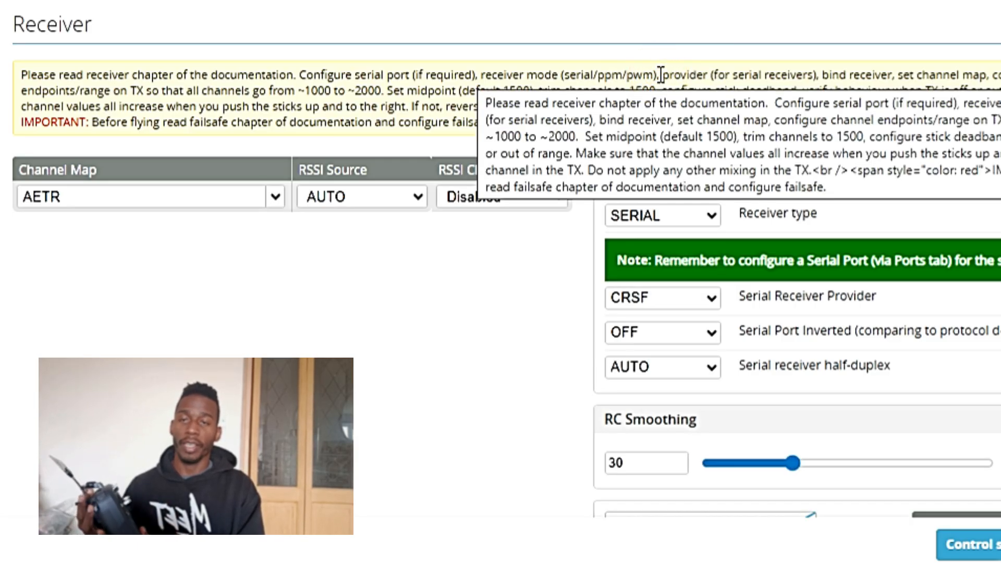
pyautogui.click(712, 336)
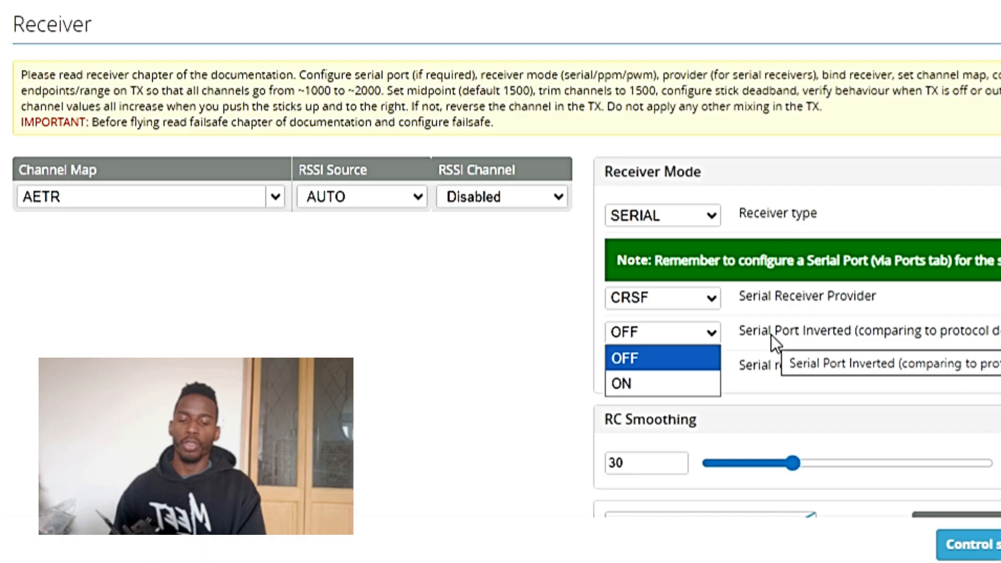
pyautogui.click(684, 385)
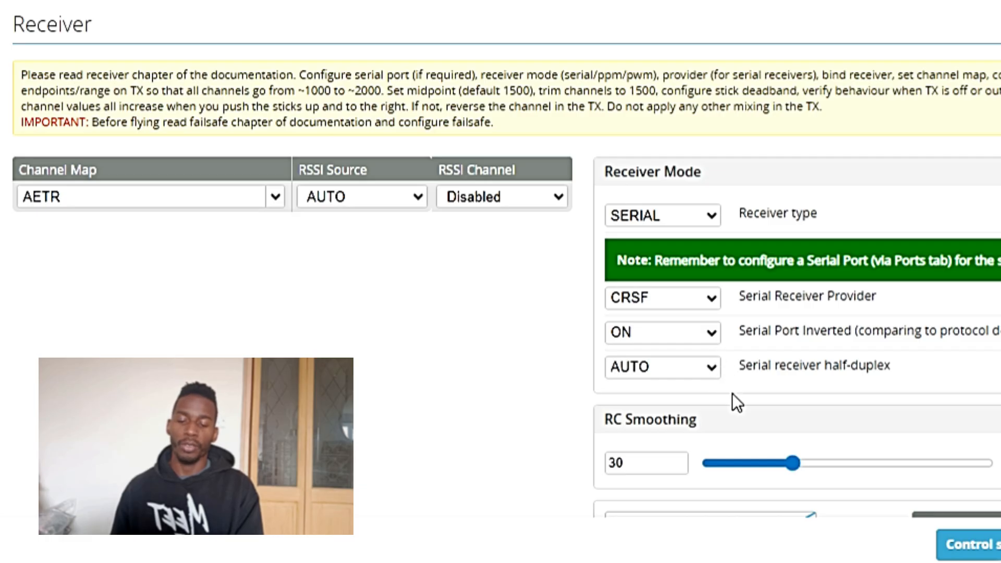
# Examine the Throttle MID, RC Deadband and yaw deadband settings and their explanations
pyautogui.scroll(-3, 733, 394)
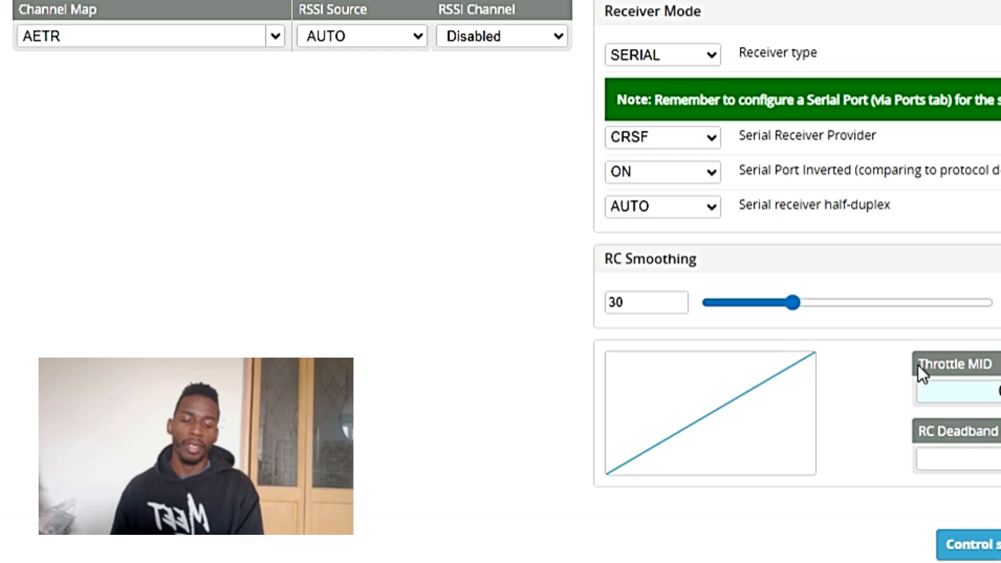
pyautogui.click(992, 391)
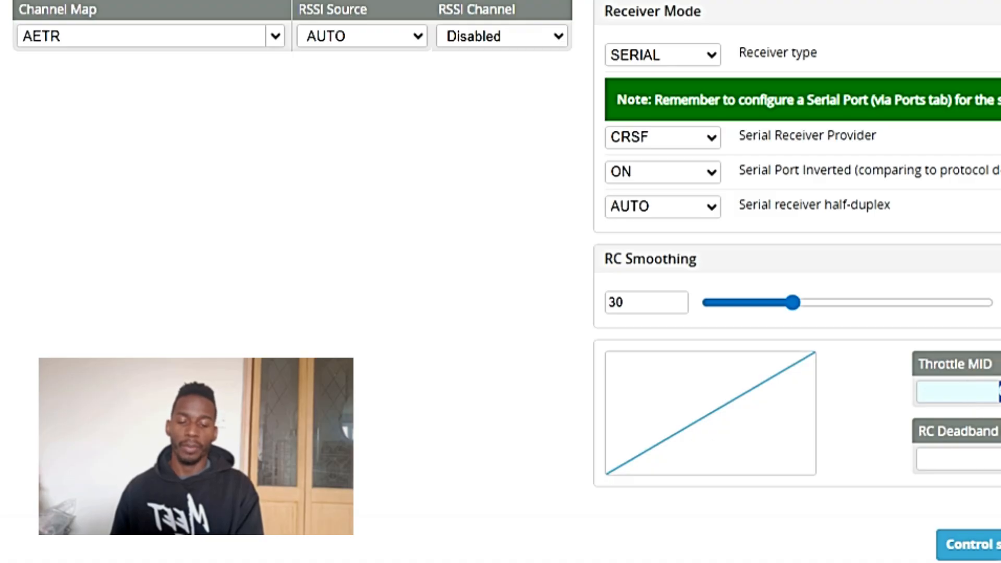
pyautogui.moveTo(954, 461)
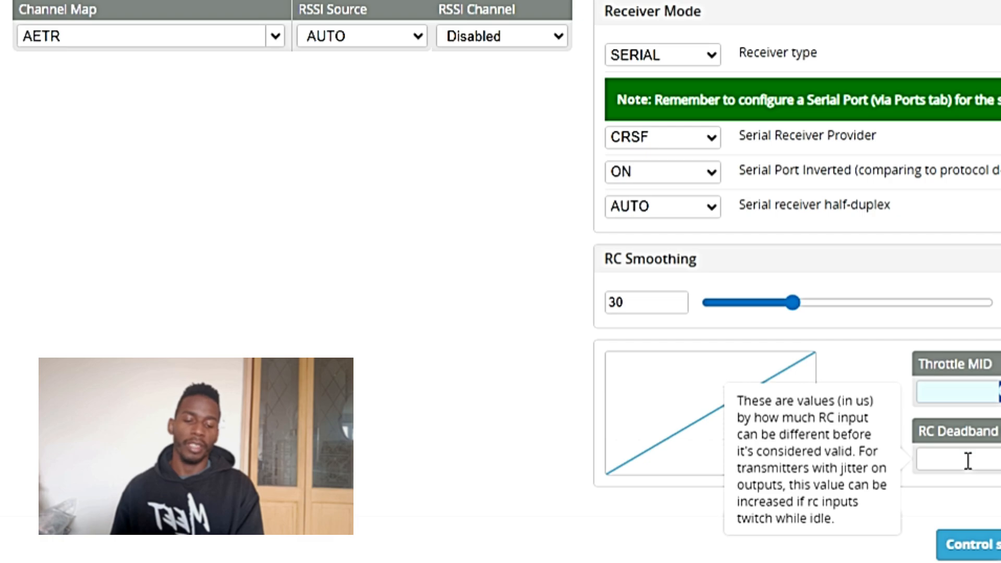
pyautogui.moveTo(996, 460)
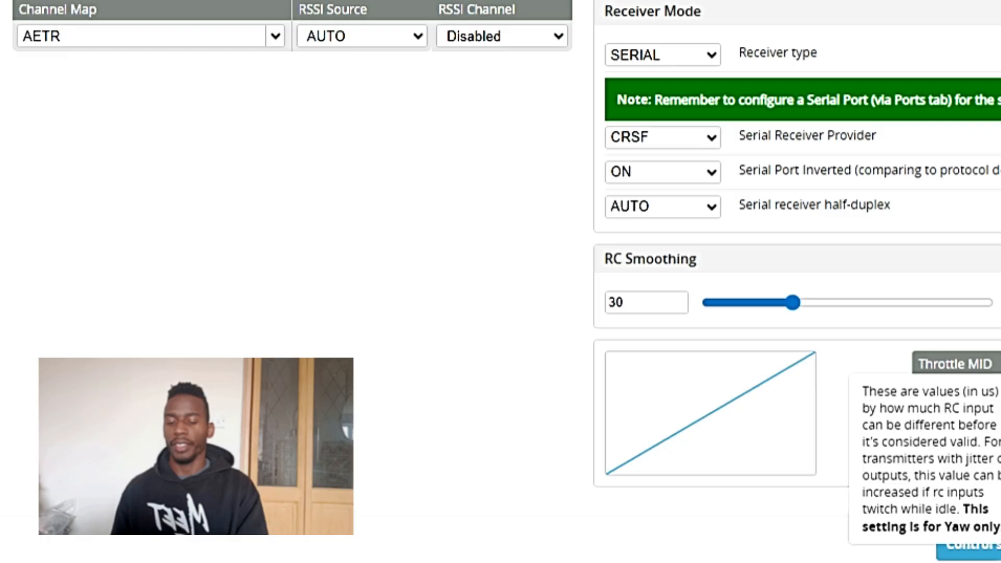
pyautogui.scroll(3, 923, 236)
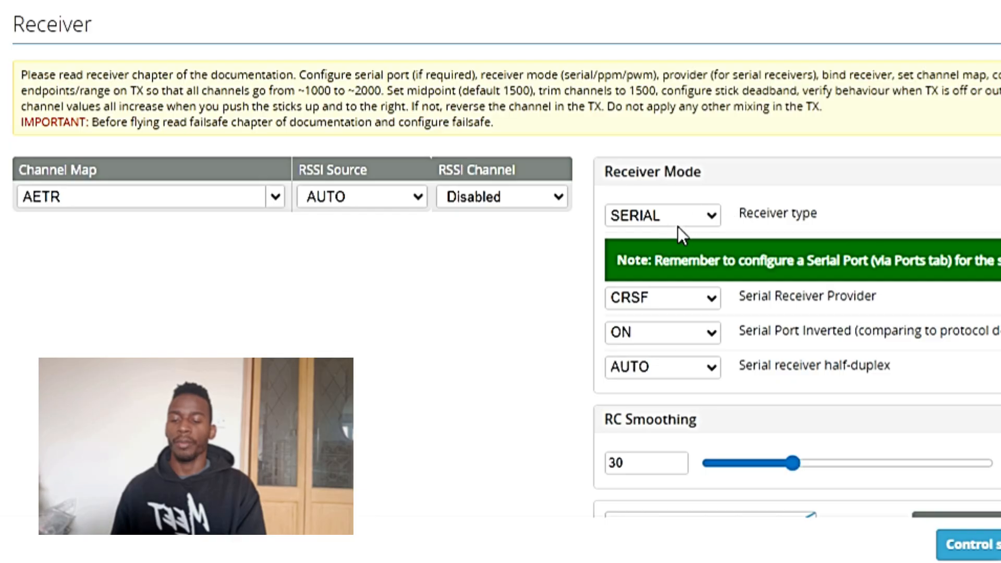
# Recheck the receiver choices, keeping SERIAL as the type, CRSF as the provider and Serial Port Inverted at ON
pyautogui.click(702, 217)
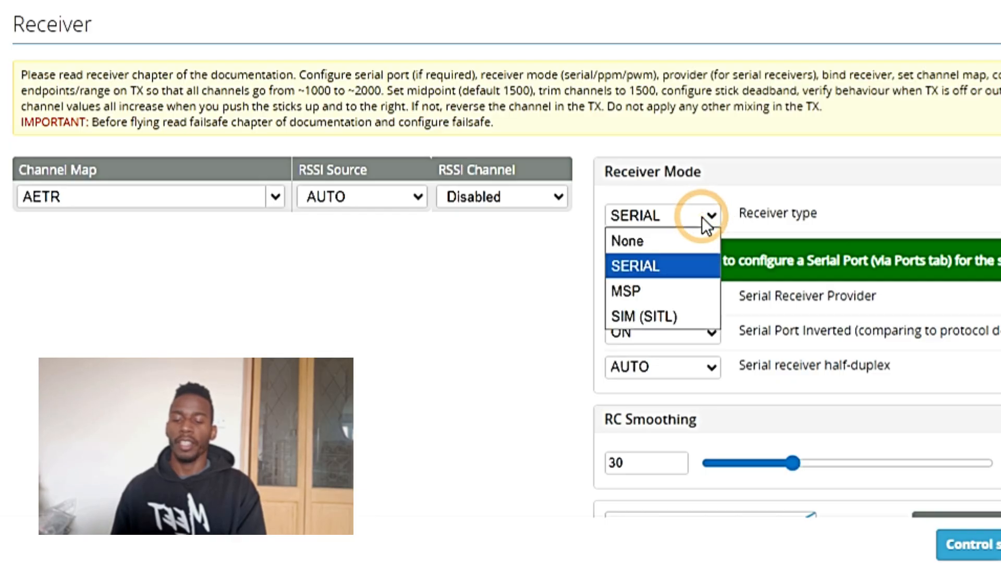
pyautogui.click(634, 266)
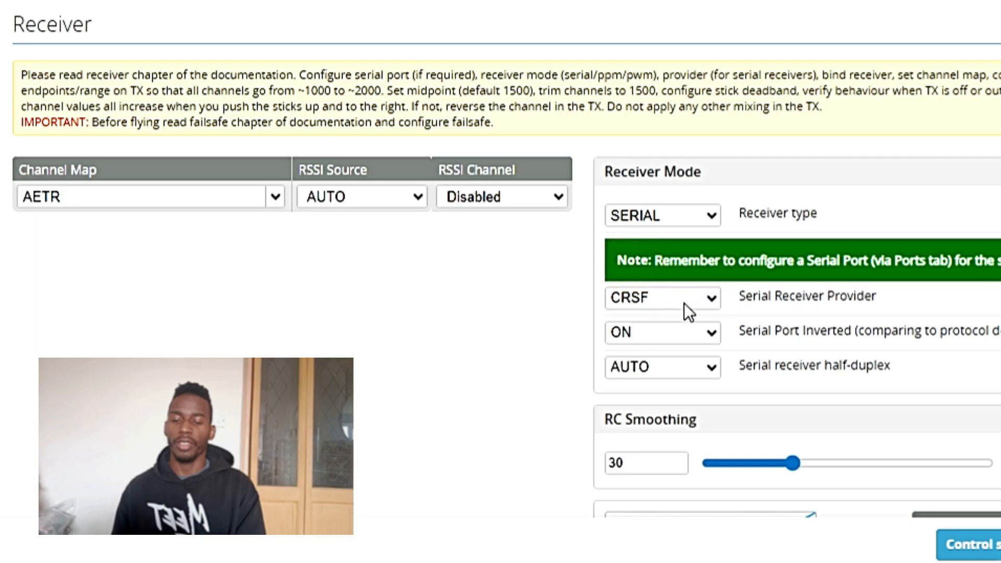
pyautogui.click(710, 299)
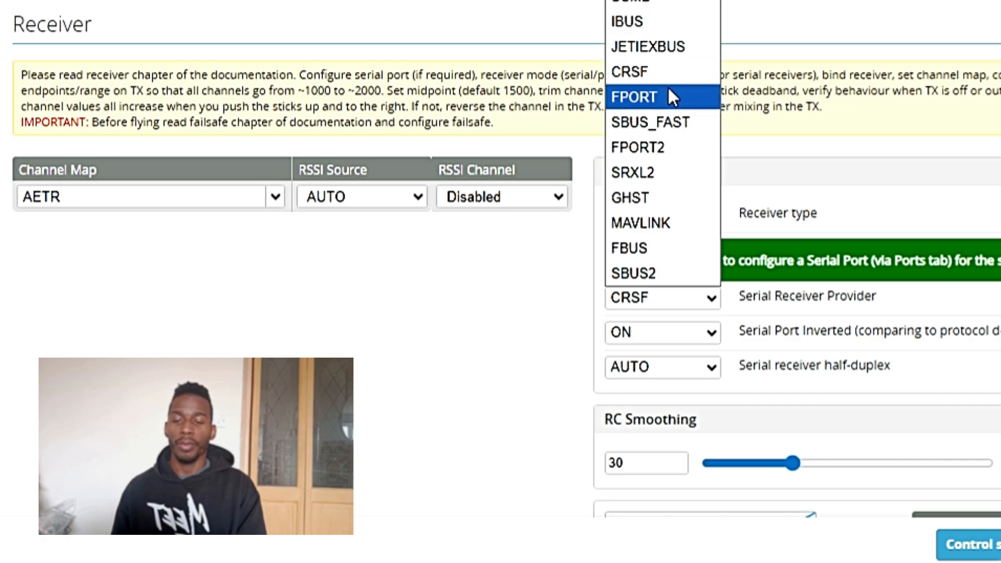
pyautogui.click(667, 67)
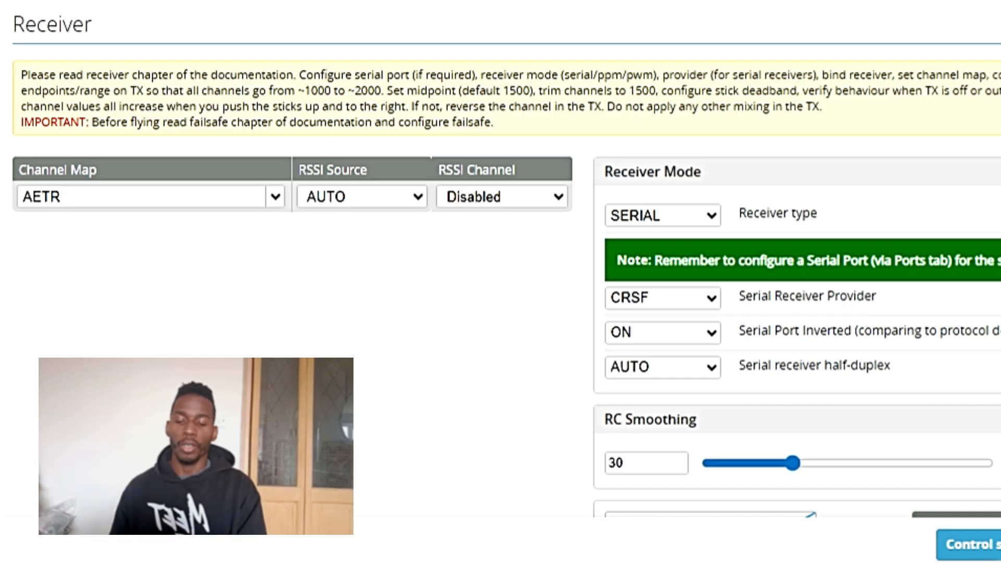
pyautogui.click(632, 333)
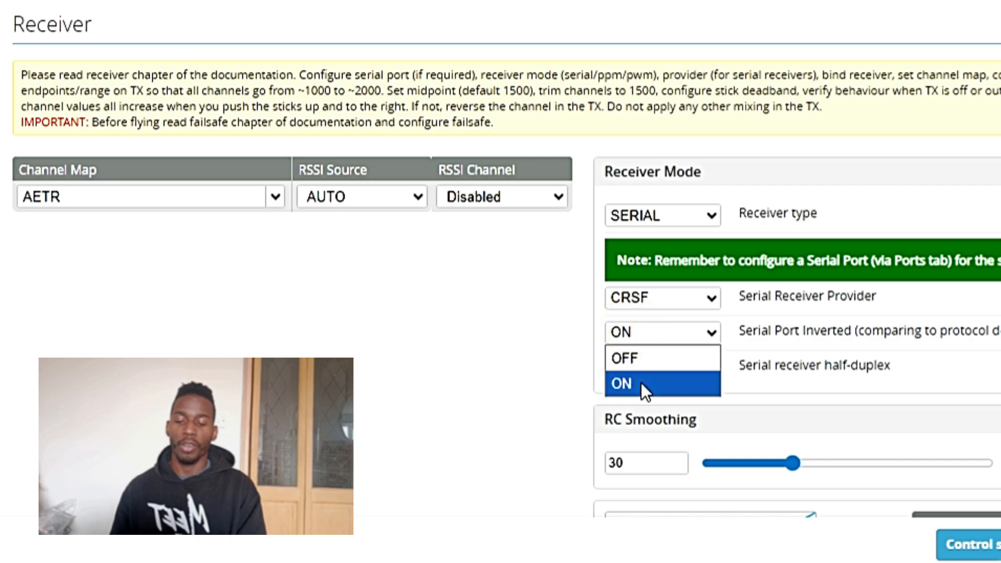
pyautogui.click(839, 397)
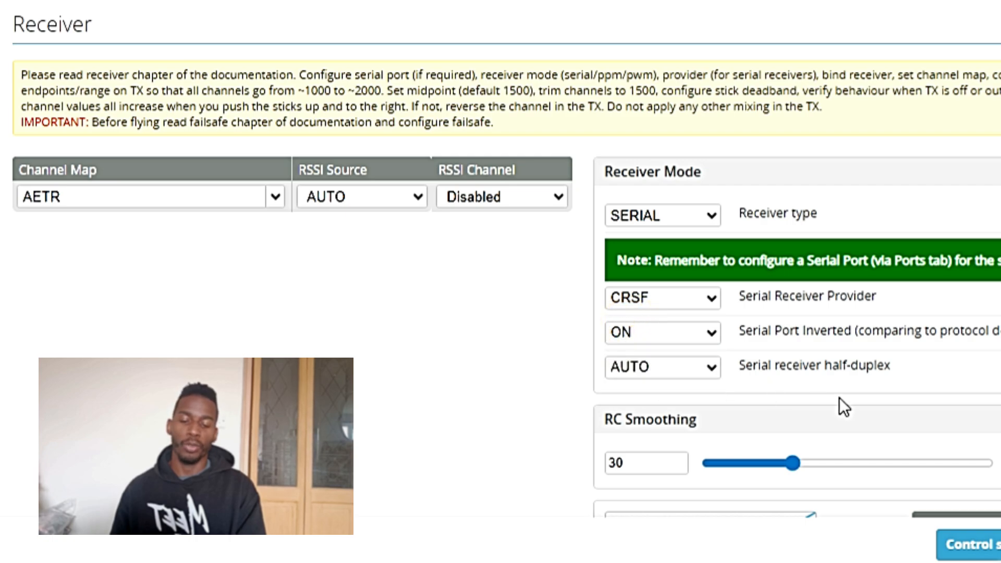
pyautogui.click(839, 397)
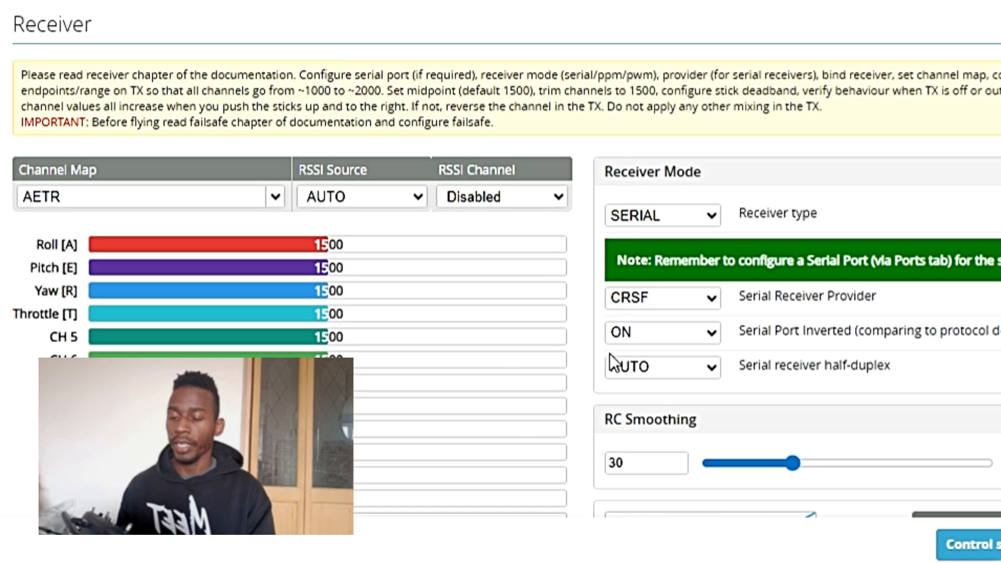
# Examine the receiver channel bars and the available Serial Port Inverted options
pyautogui.scroll(-2, 420, 365)
pyautogui.scroll(-4, 421, 365)
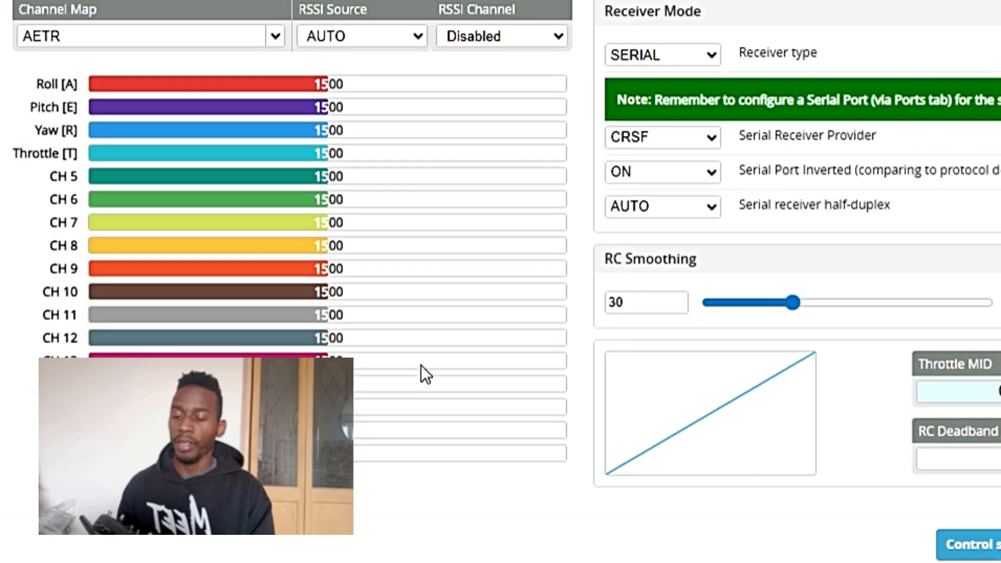
pyautogui.click(713, 180)
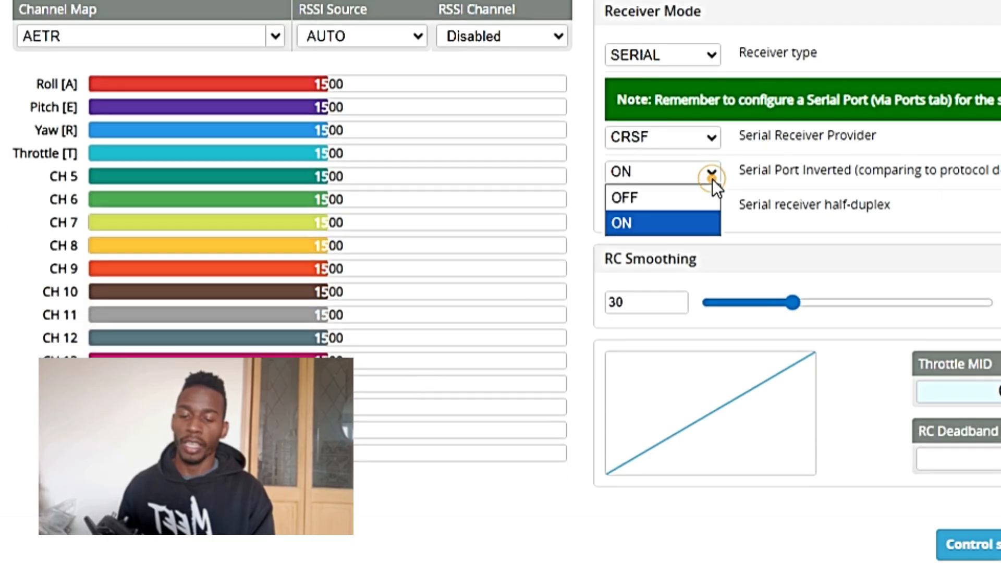
pyautogui.click(799, 258)
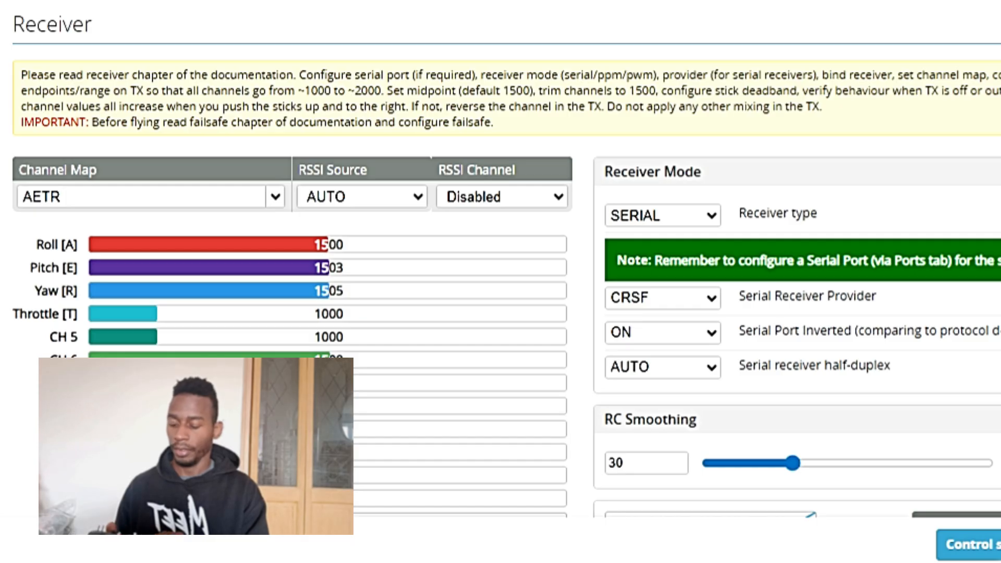
# Set Serial Port Inverted to OFF for the CRSF receiver
pyautogui.scroll(-3, 486, 405)
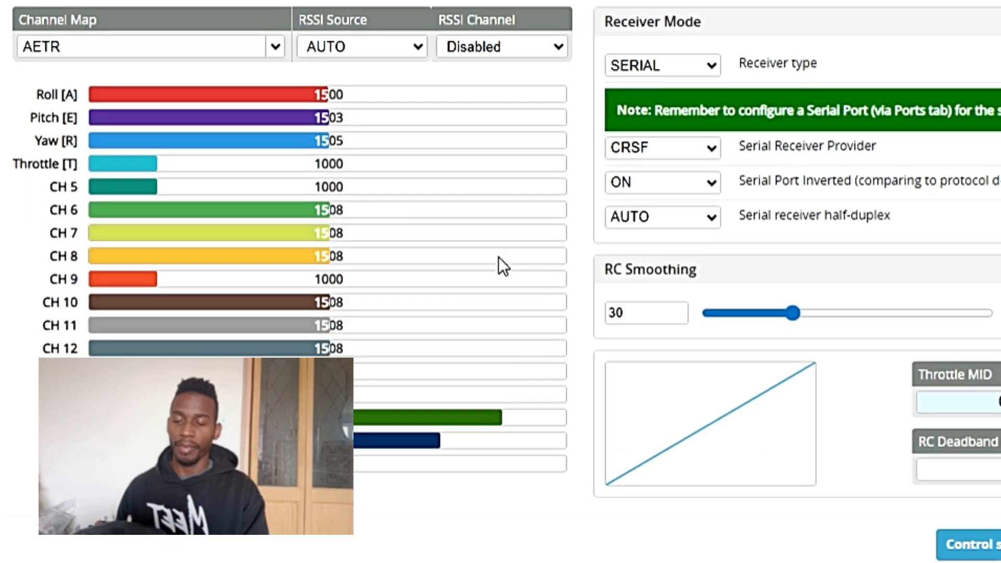
pyautogui.click(644, 179)
pyautogui.click(639, 205)
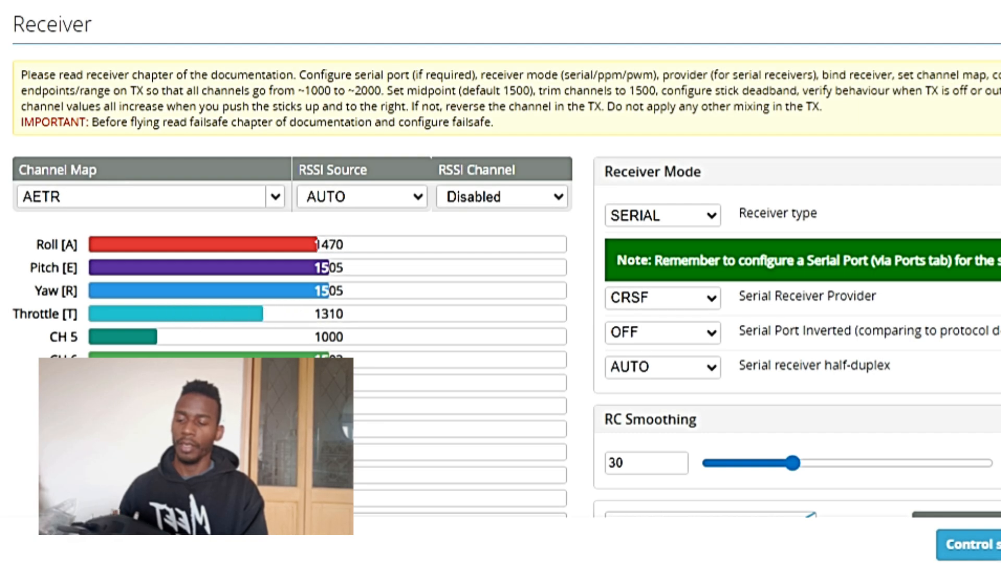
# Check how the channel bars respond to the transmitter with Serial Port Inverted at OFF
pyautogui.scroll(-3, 155, 330)
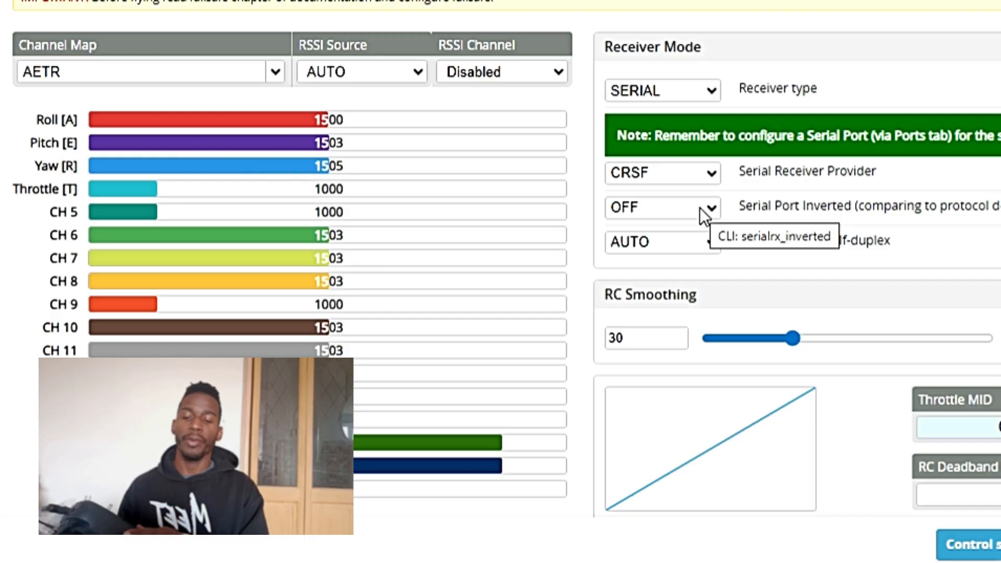
pyautogui.click(699, 207)
pyautogui.click(709, 206)
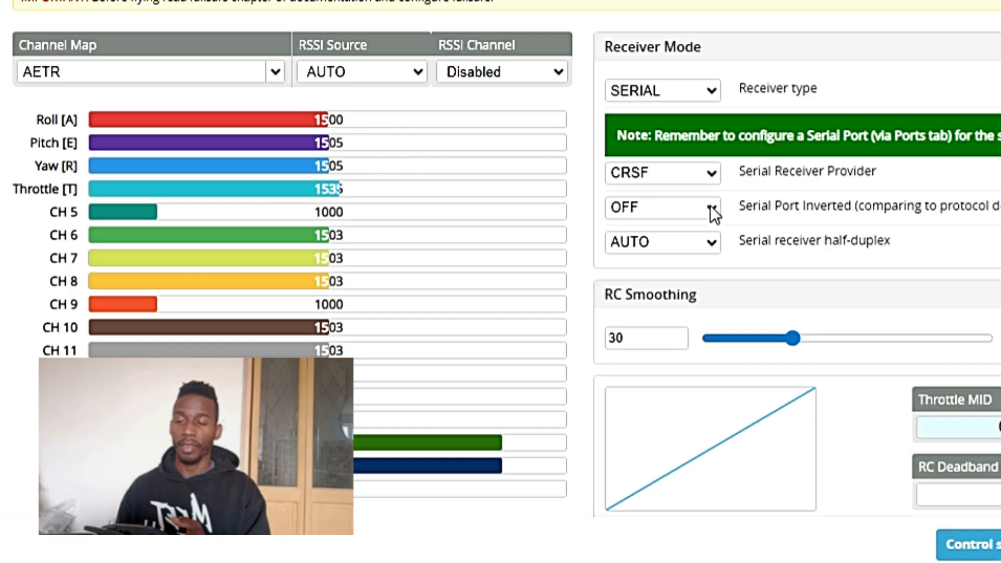
pyautogui.scroll(-1, 752, 321)
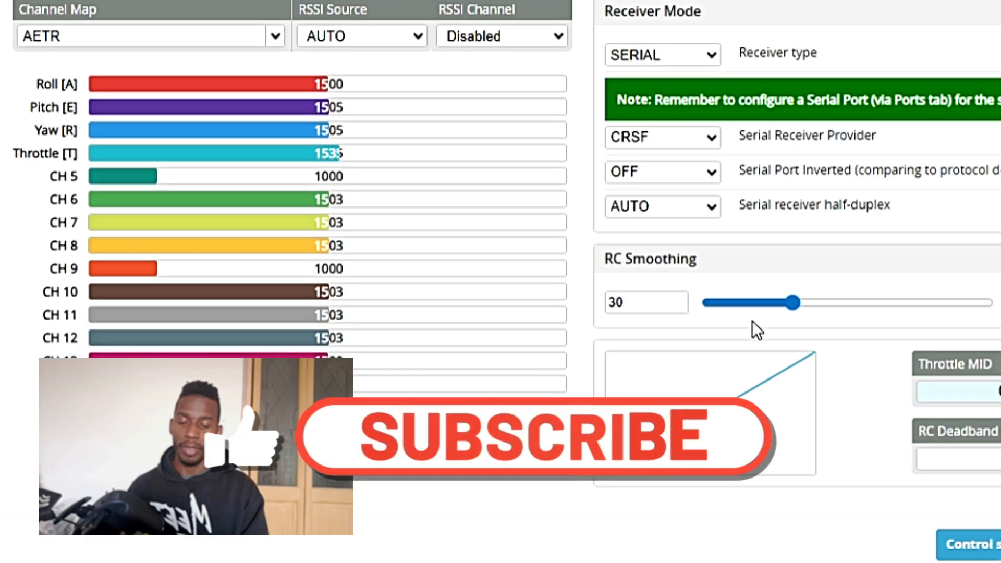